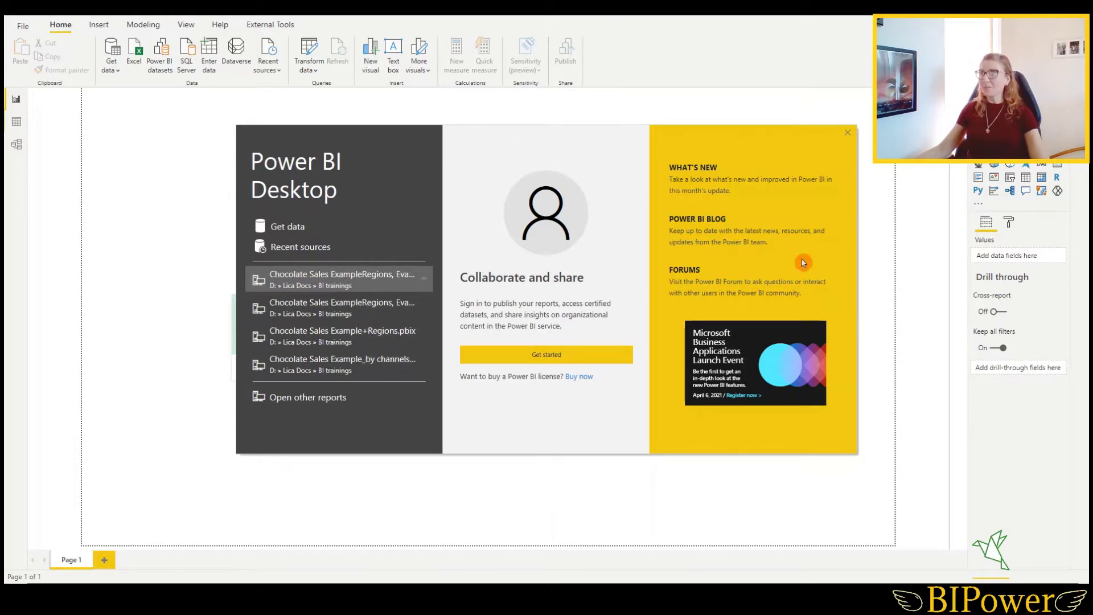
Dismiss the welcome screen and look through the Data view, Model view and Filters pane
{"action": "left_click", "coordinate": [847, 134]}
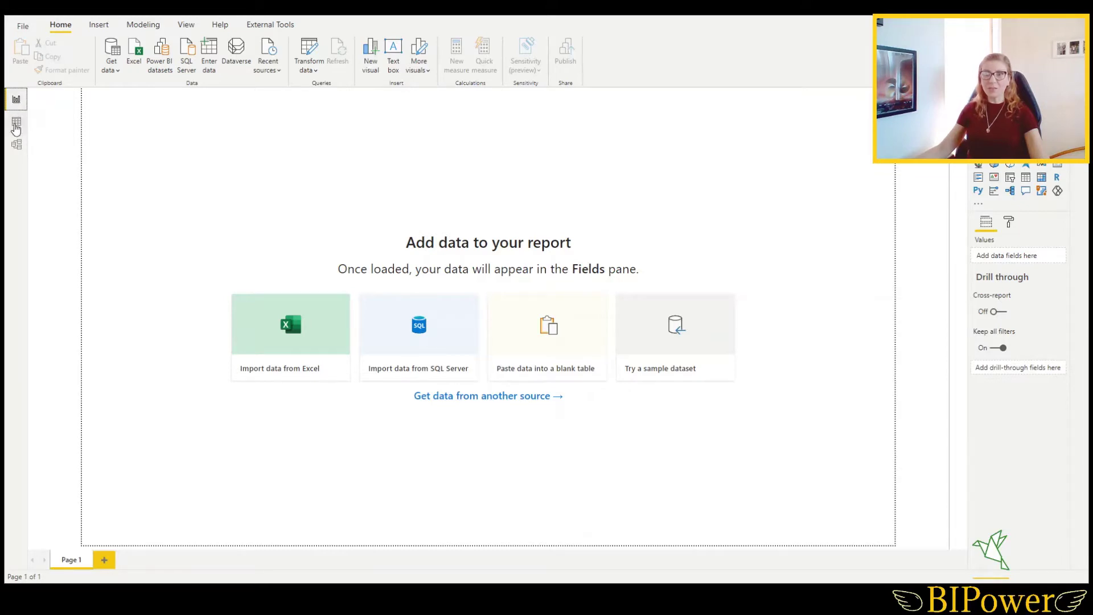
{"action": "left_click", "coordinate": [16, 121]}
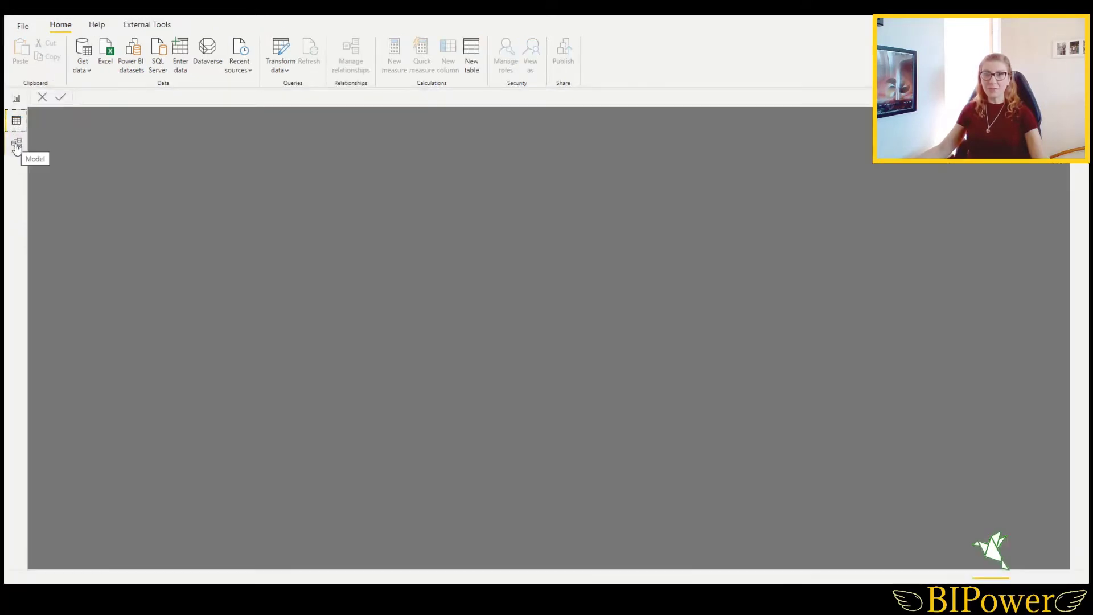
{"action": "left_click", "coordinate": [17, 146]}
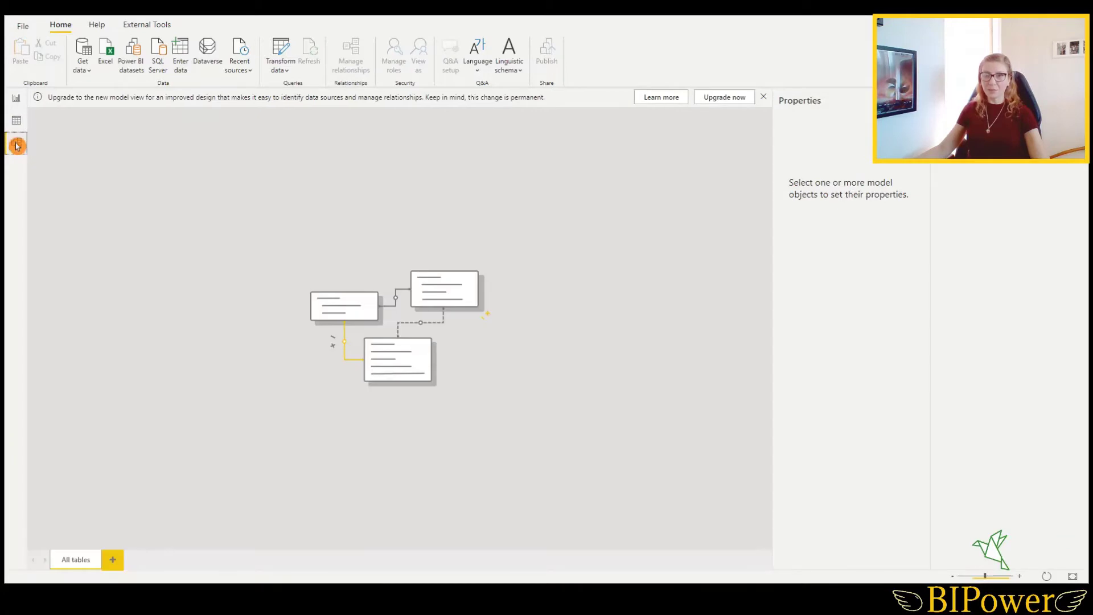
{"action": "left_click", "coordinate": [15, 104]}
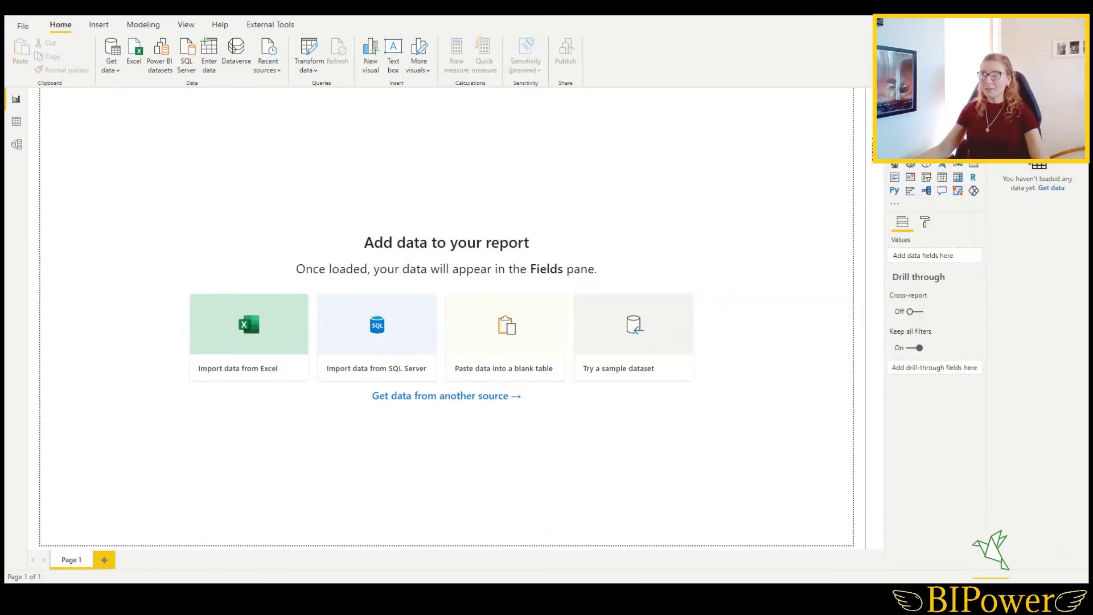
{"action": "left_click", "coordinate": [871, 108]}
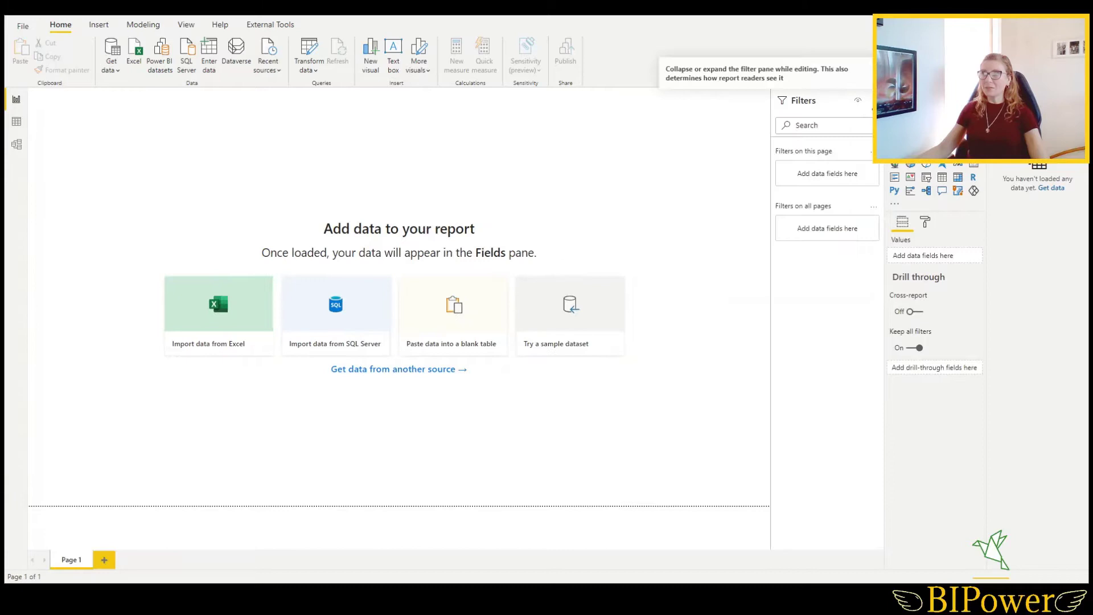
{"action": "left_click", "coordinate": [871, 109]}
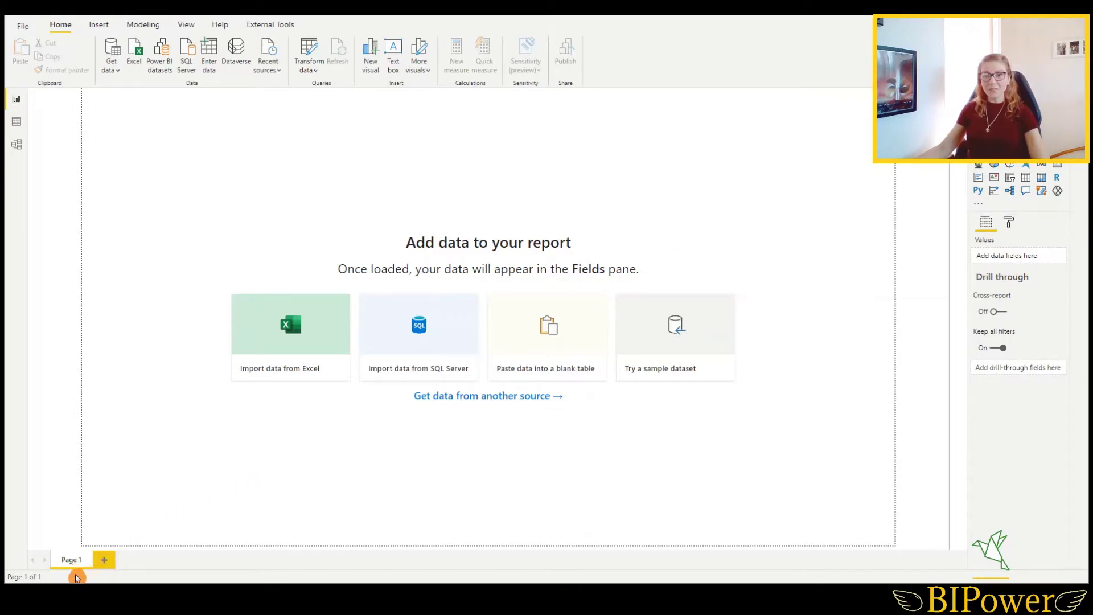
Add report pages Page 2 and Page 3, then go back to Page 1
{"action": "left_click", "coordinate": [104, 561]}
{"action": "left_click", "coordinate": [149, 561]}
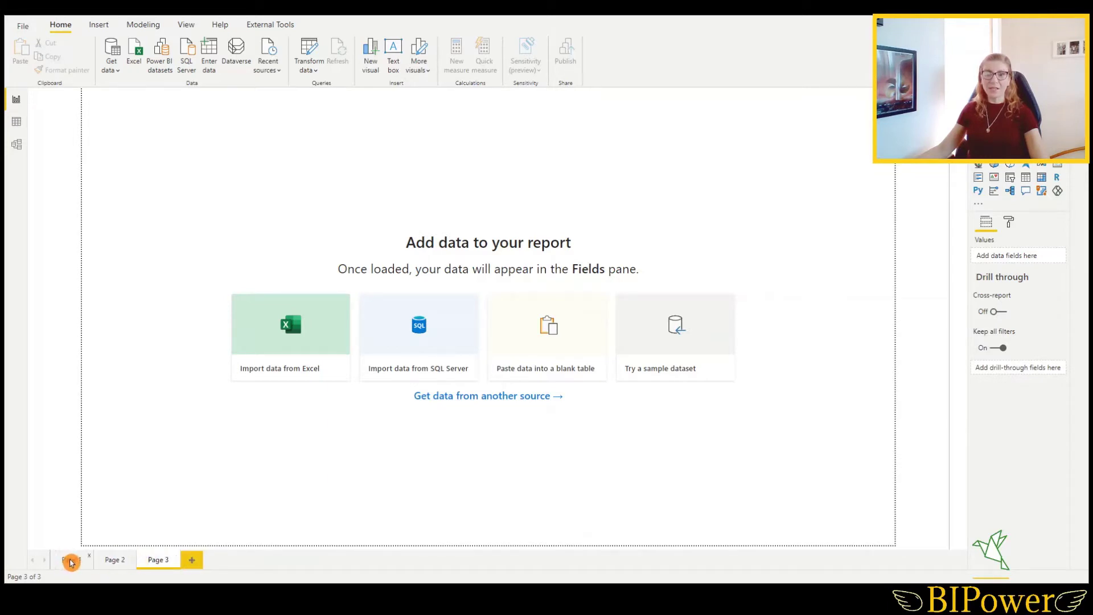
{"action": "left_click", "coordinate": [71, 562]}
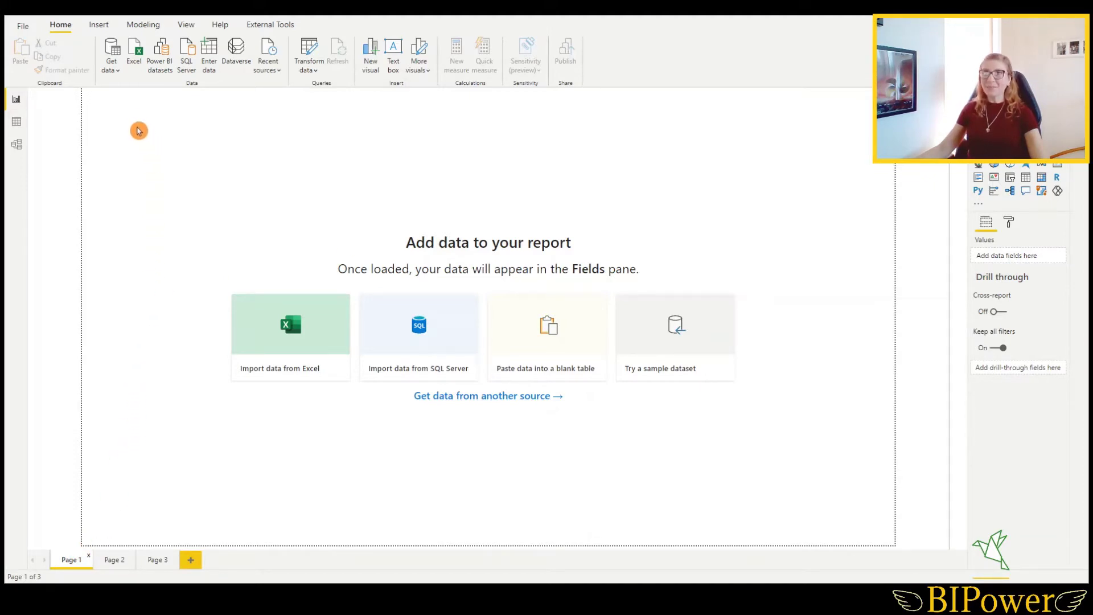
Import from Excel, opening Sales Data Chocolade for PBI.xlsx in the Navigator
{"action": "left_click", "coordinate": [118, 73]}
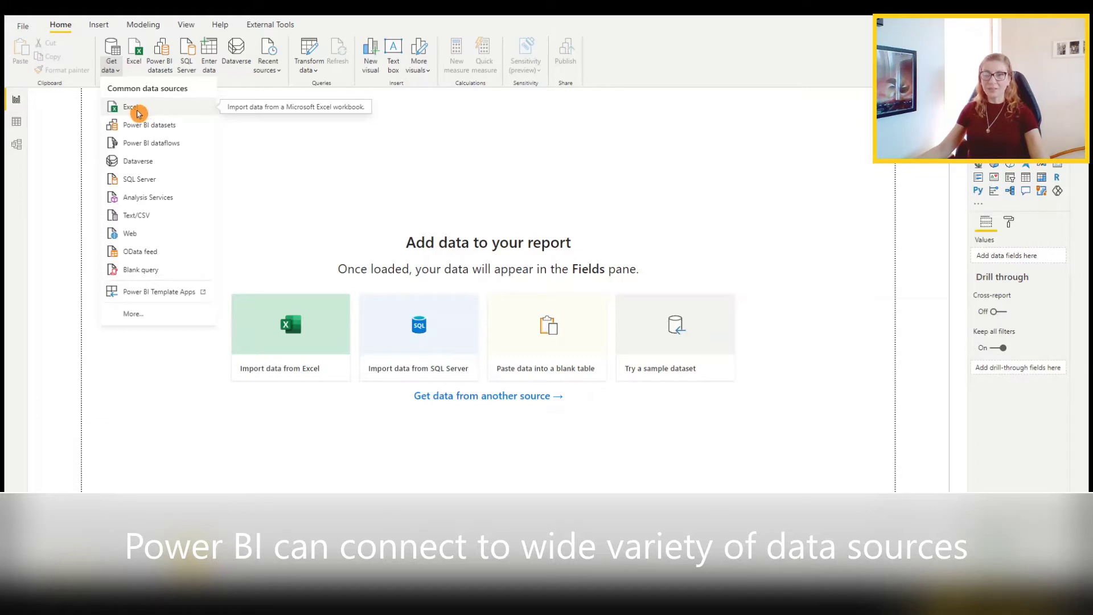
{"action": "left_click", "coordinate": [137, 107]}
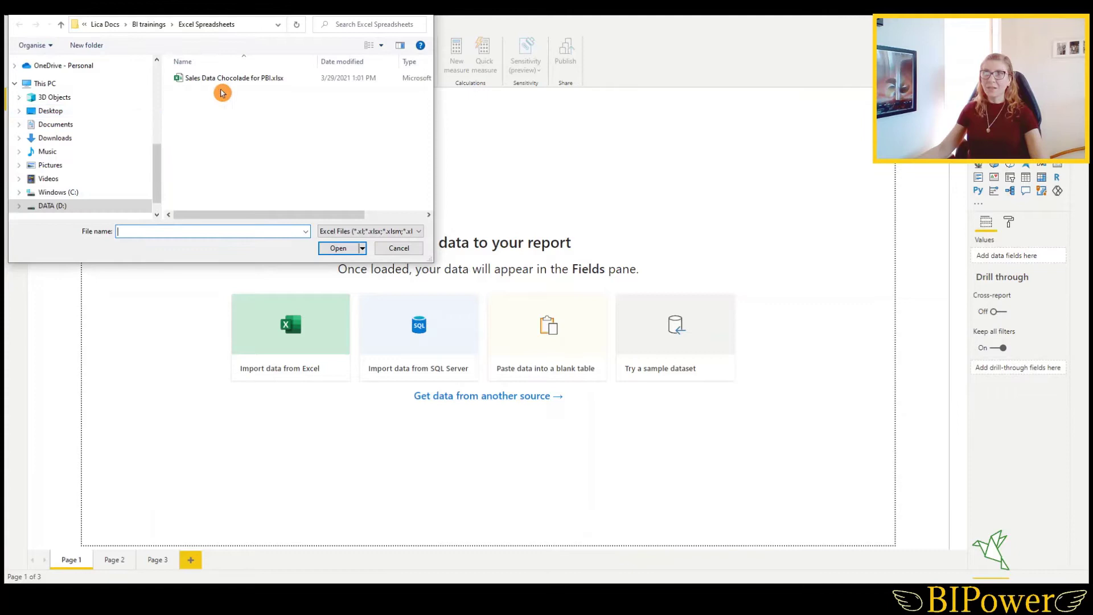
{"action": "double_click", "coordinate": [225, 78]}
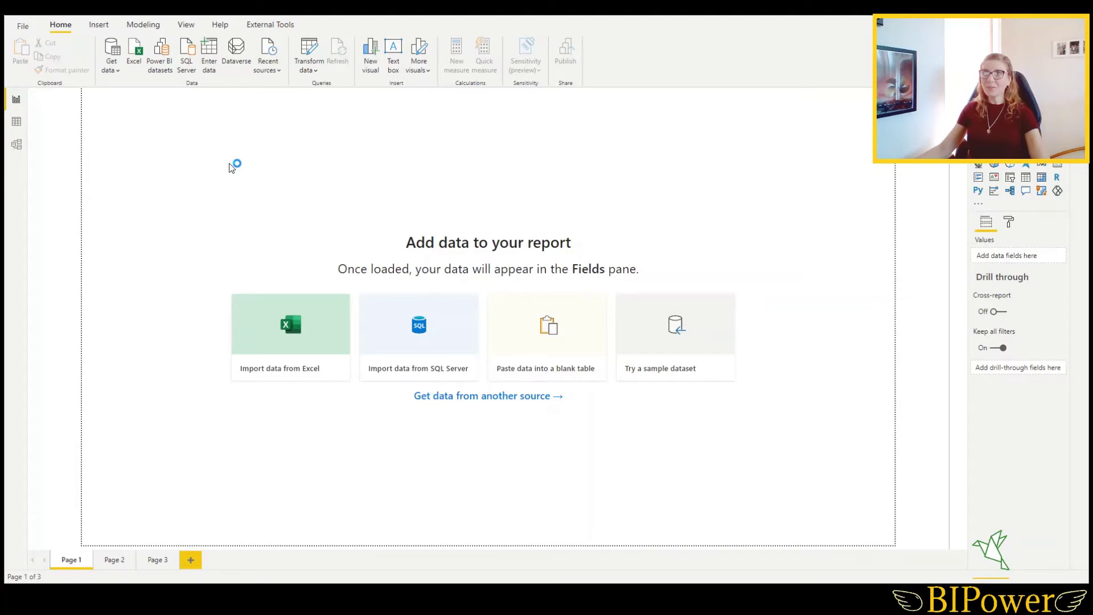
{"action": "left_click", "coordinate": [230, 167]}
Tick SalesDataTable to preview its Date, Channel, Assortment, Sales KG and Total sales columns
{"action": "left_click", "coordinate": [249, 182]}
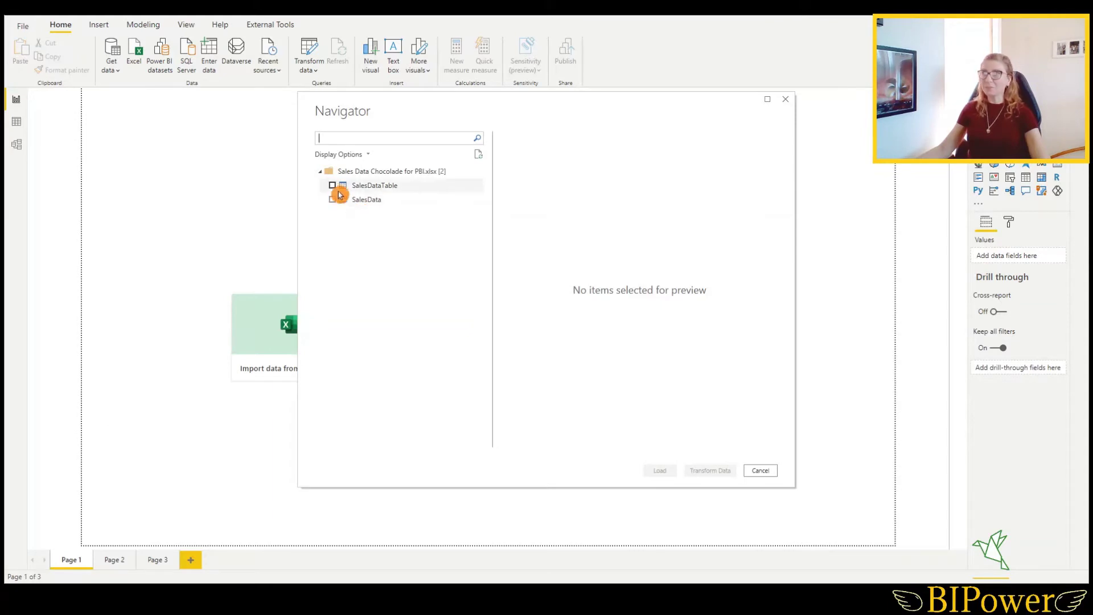
{"action": "left_click", "coordinate": [333, 186]}
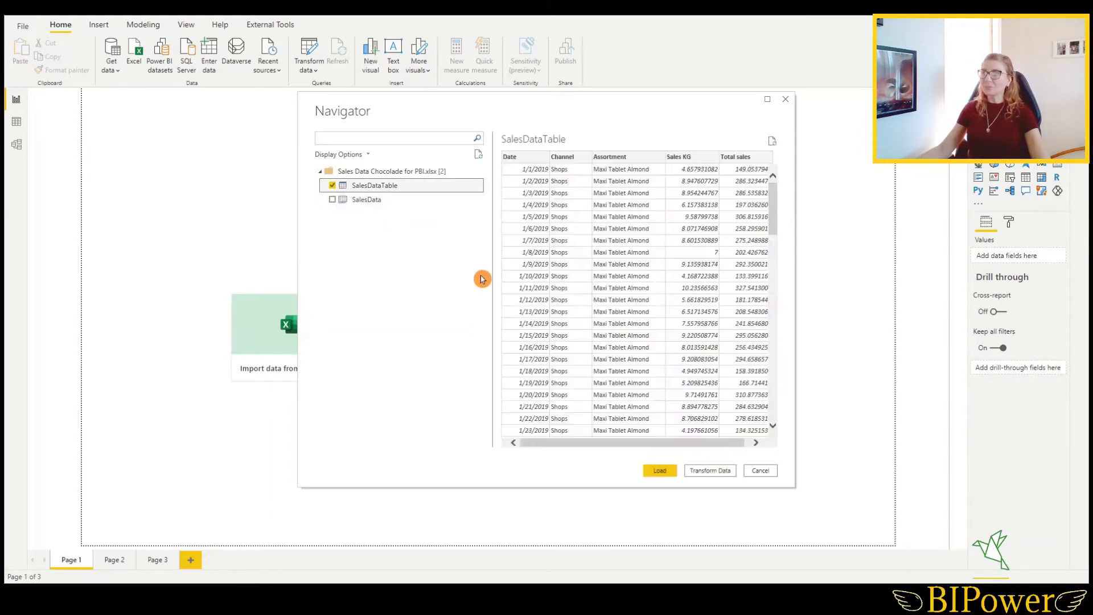
{"action": "left_click", "coordinate": [663, 476]}
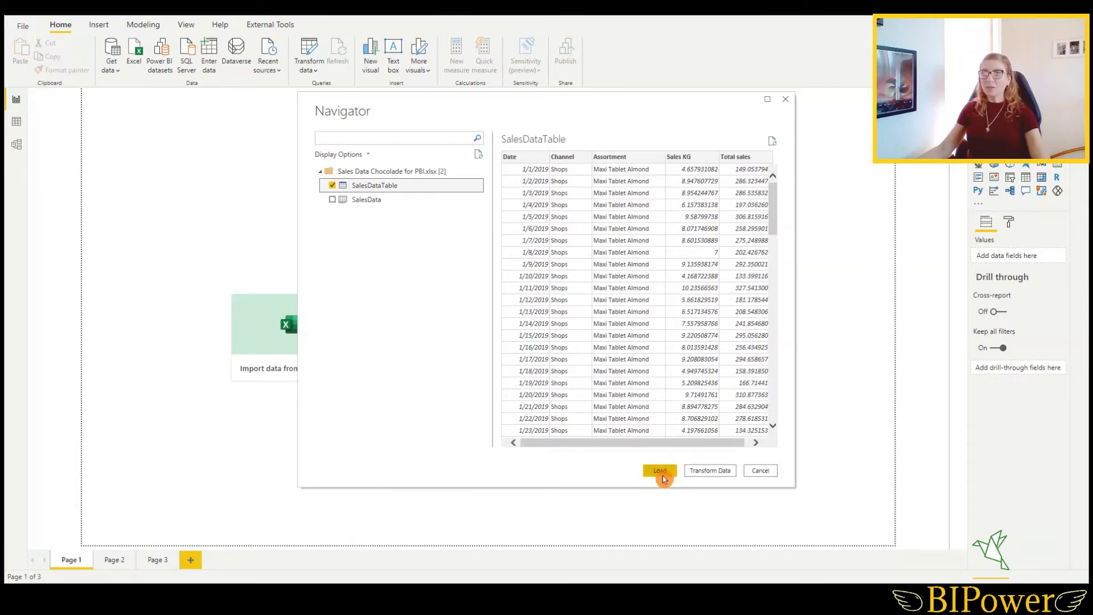
Open SalesDataTable in Power Query Editor and check the Source step's file path, ending on Changed Type
{"action": "left_click", "coordinate": [712, 472]}
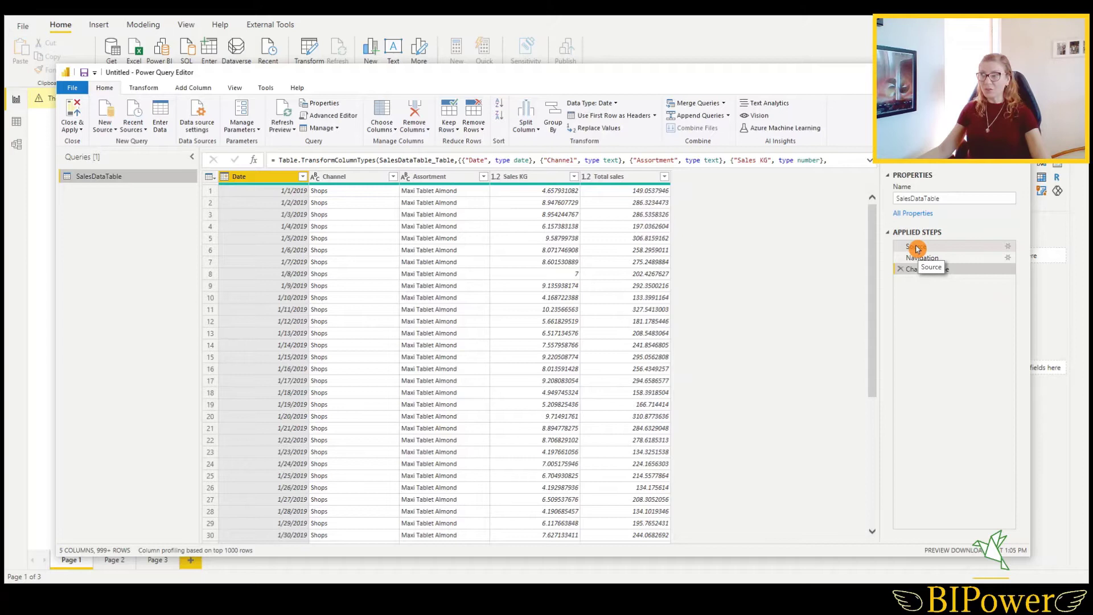
{"action": "left_click", "coordinate": [917, 248]}
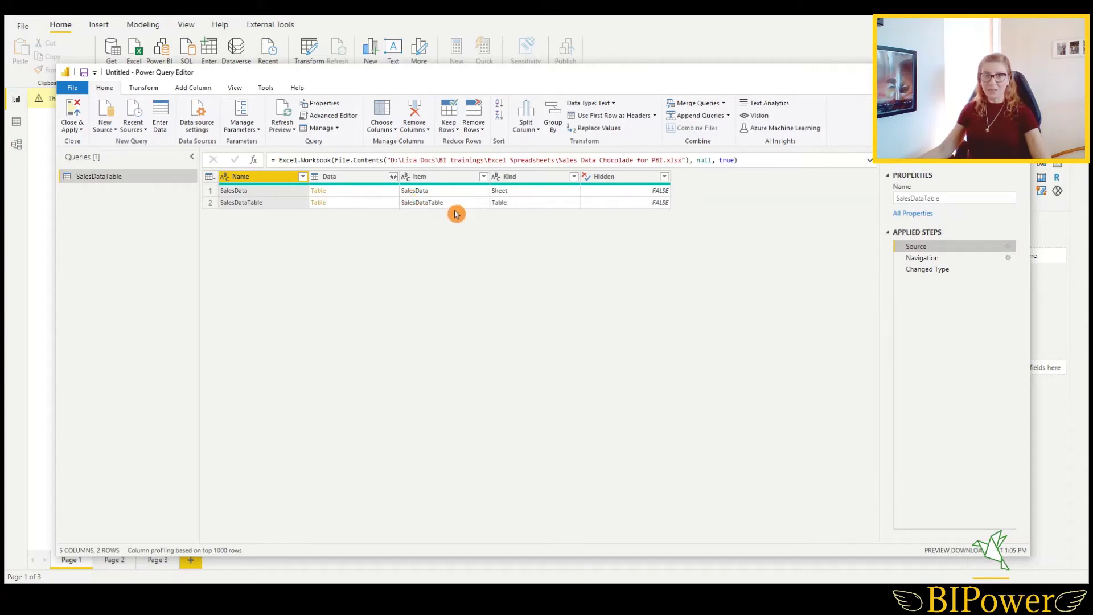
{"action": "left_click", "coordinate": [937, 273]}
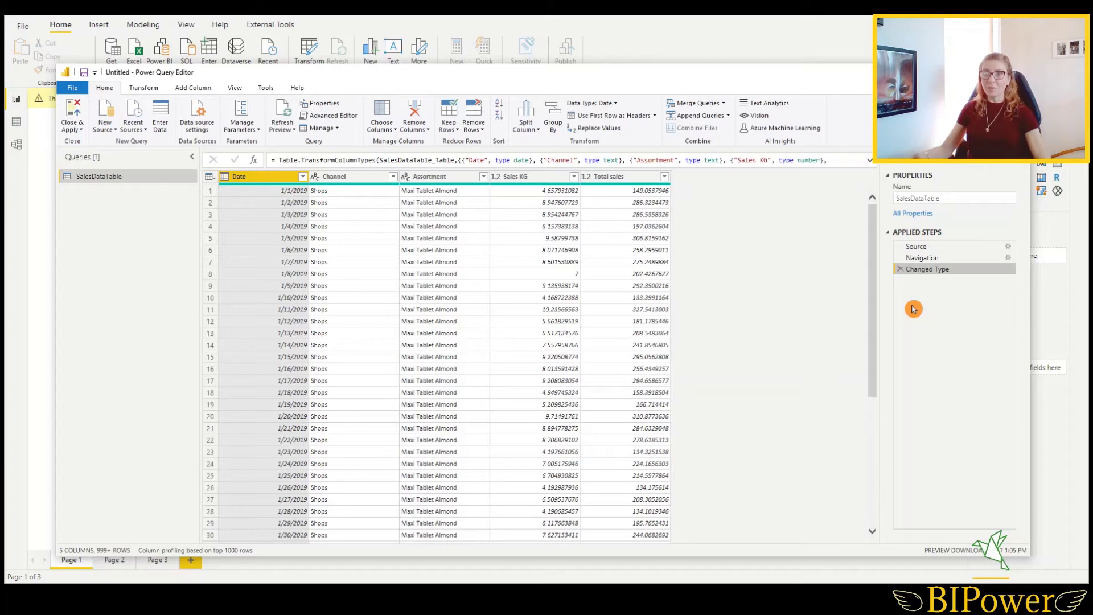
{"action": "left_click", "coordinate": [236, 89]}
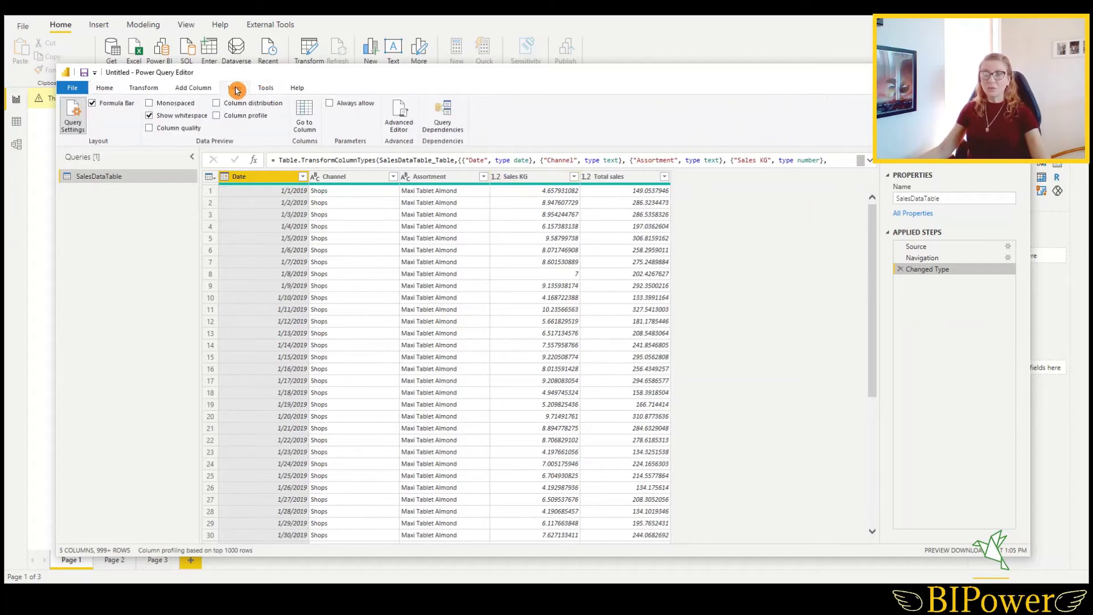
{"action": "left_click", "coordinate": [400, 117]}
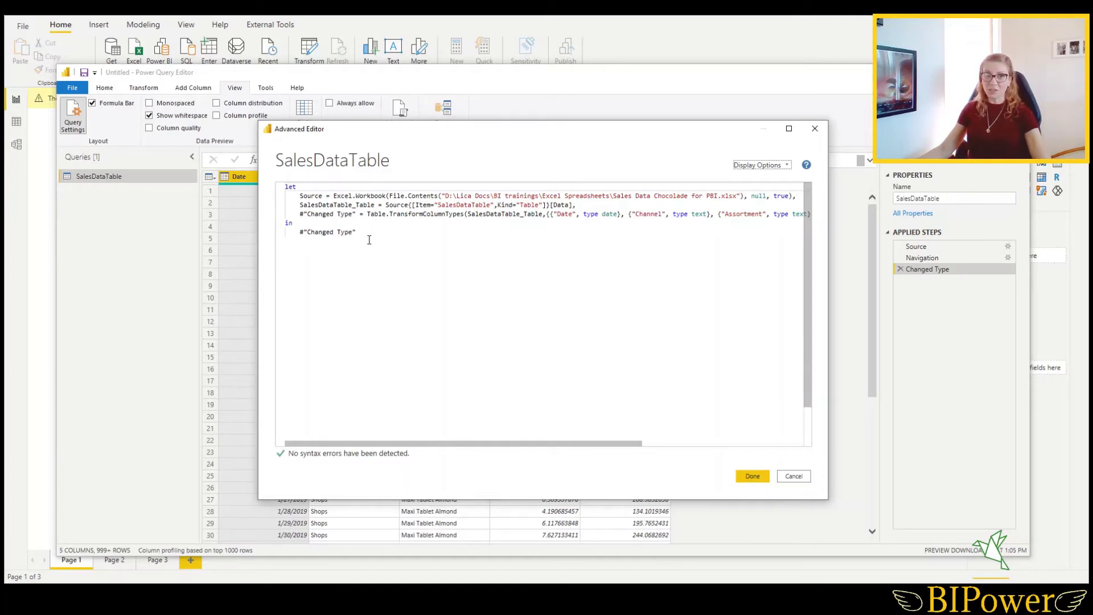
{"action": "left_click", "coordinate": [796, 477]}
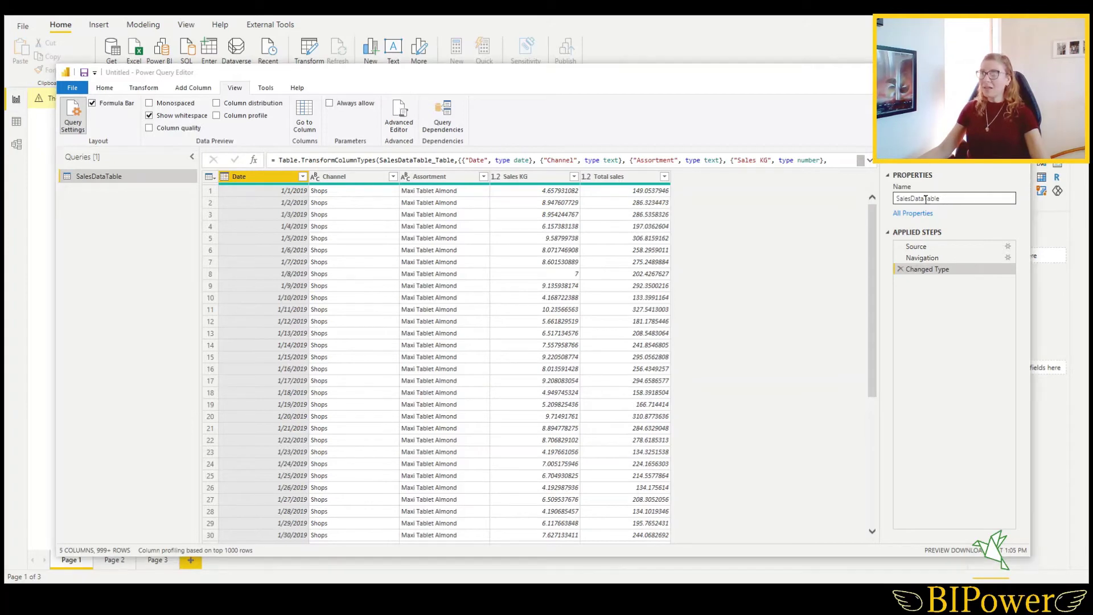
Delete 'Table' from the query name in Query Settings so it reads SalesData
{"action": "left_click_drag", "start_coordinate": [925, 198], "coordinate": [952, 203]}
{"action": "key", "text": "BackSpace"}
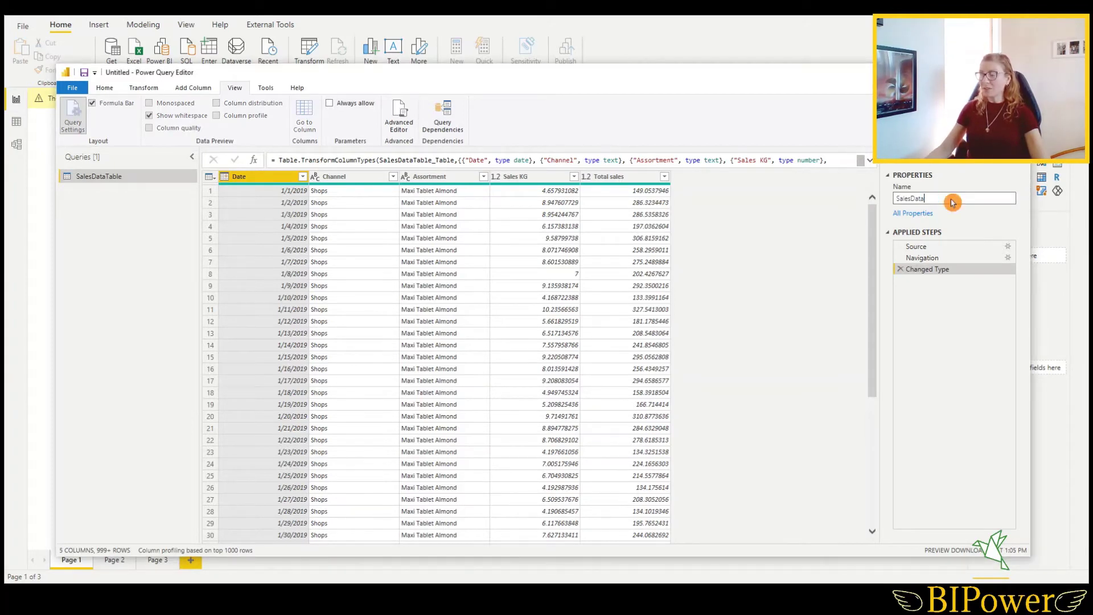
{"action": "key", "text": "Return"}
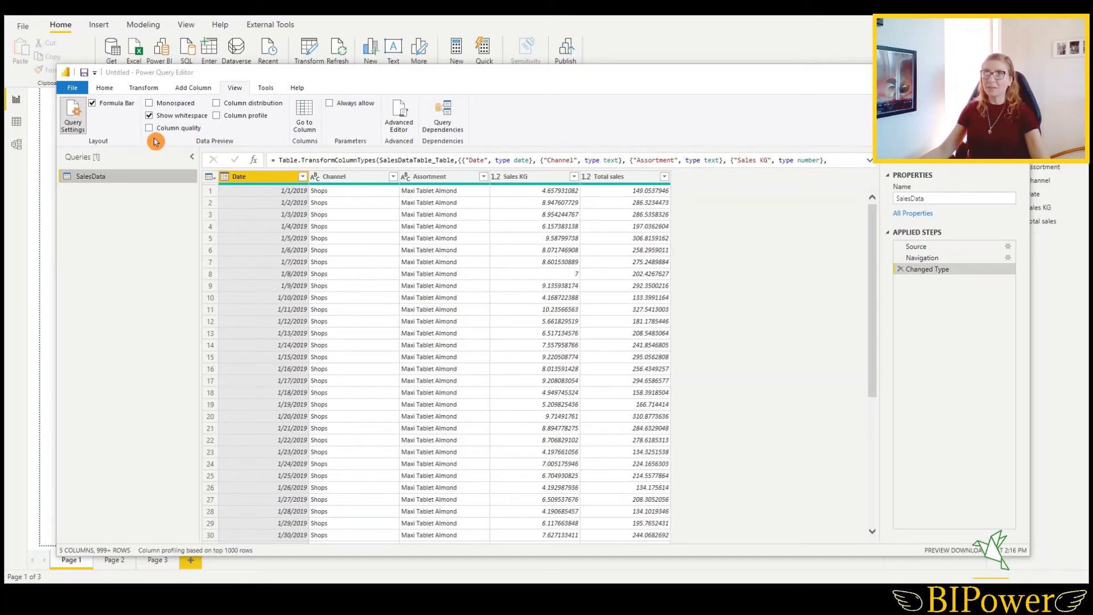
{"action": "left_click", "coordinate": [105, 89]}
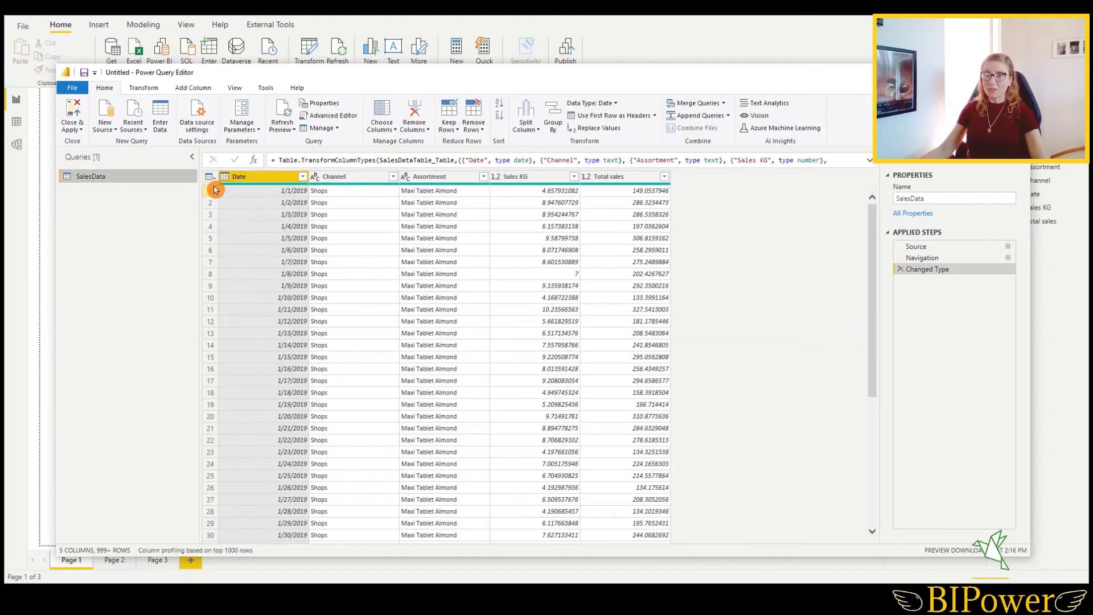
Use Refresh All to reload every query preview, including SalesData, from its source
{"action": "left_click", "coordinate": [292, 130]}
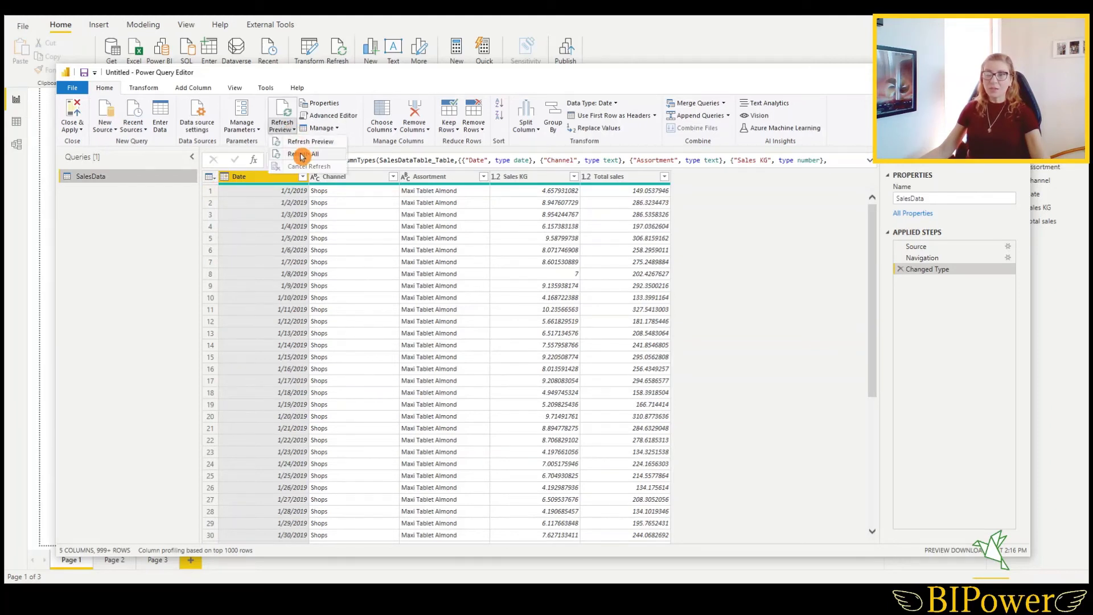
{"action": "left_click", "coordinate": [301, 155]}
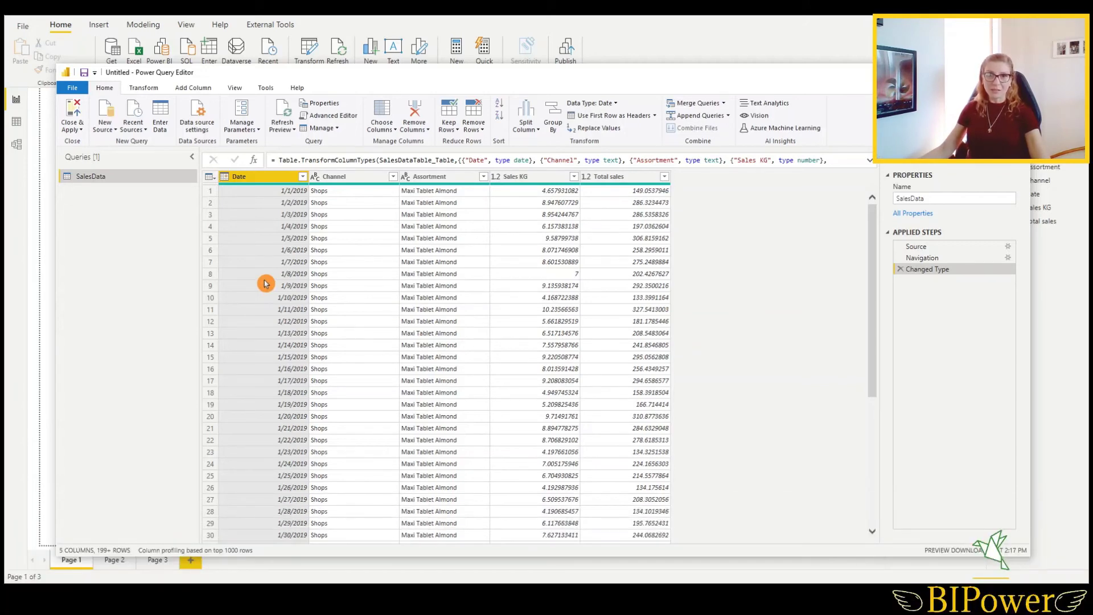
Close & Apply, loading SalesData's Assortment, Channel, Date, Sales KG and Total sales fields into the report
{"action": "left_click", "coordinate": [79, 135]}
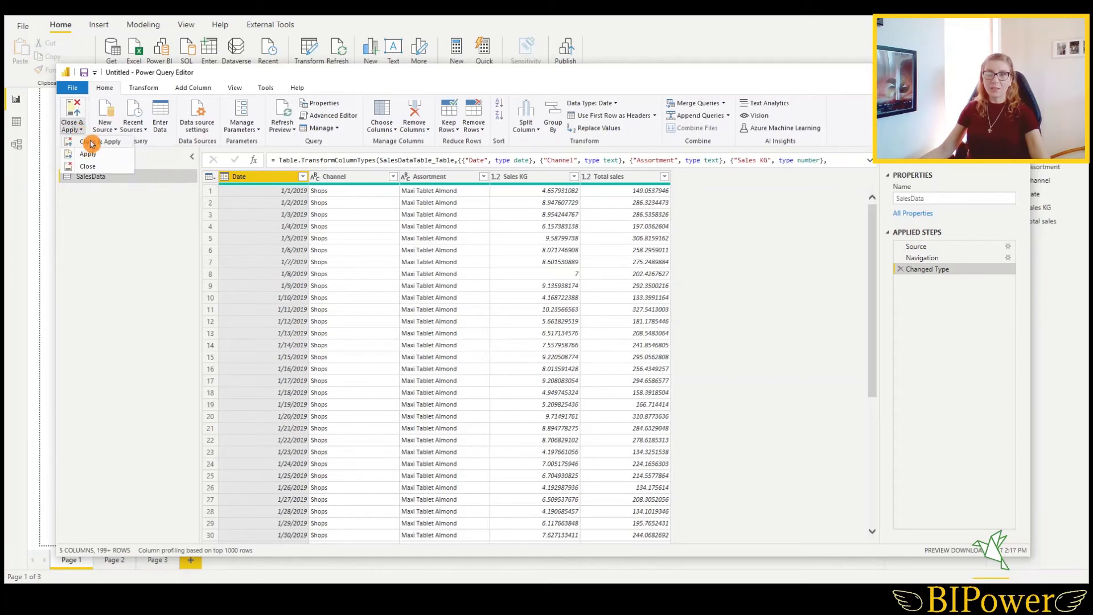
{"action": "left_click", "coordinate": [91, 143]}
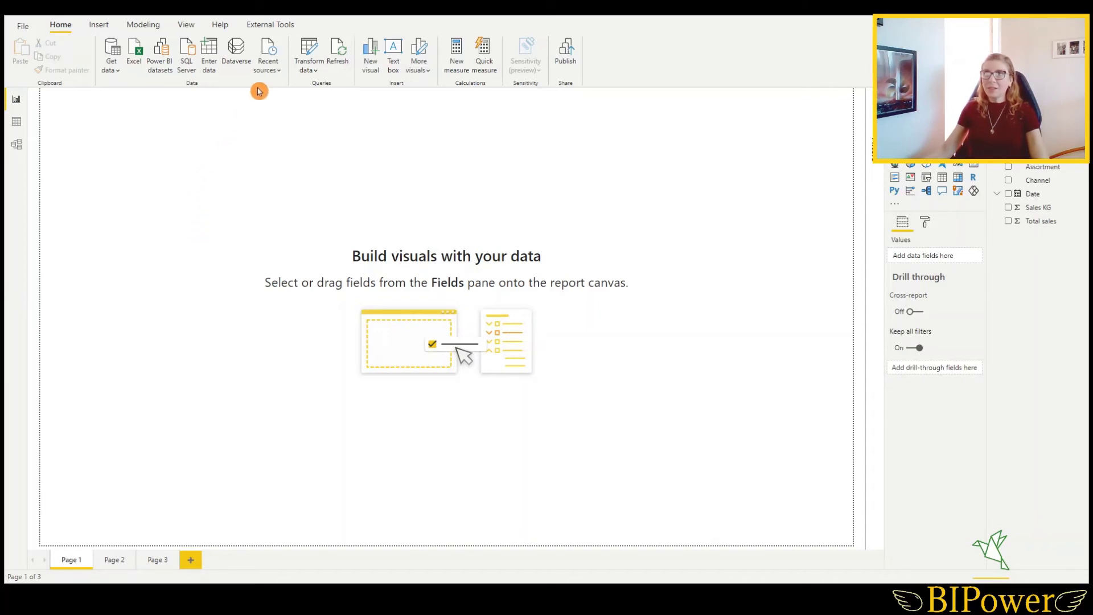
Reopen Power Query Editor and step through SalesData's Source, Navigation and Changed Type steps
{"action": "left_click", "coordinate": [309, 68]}
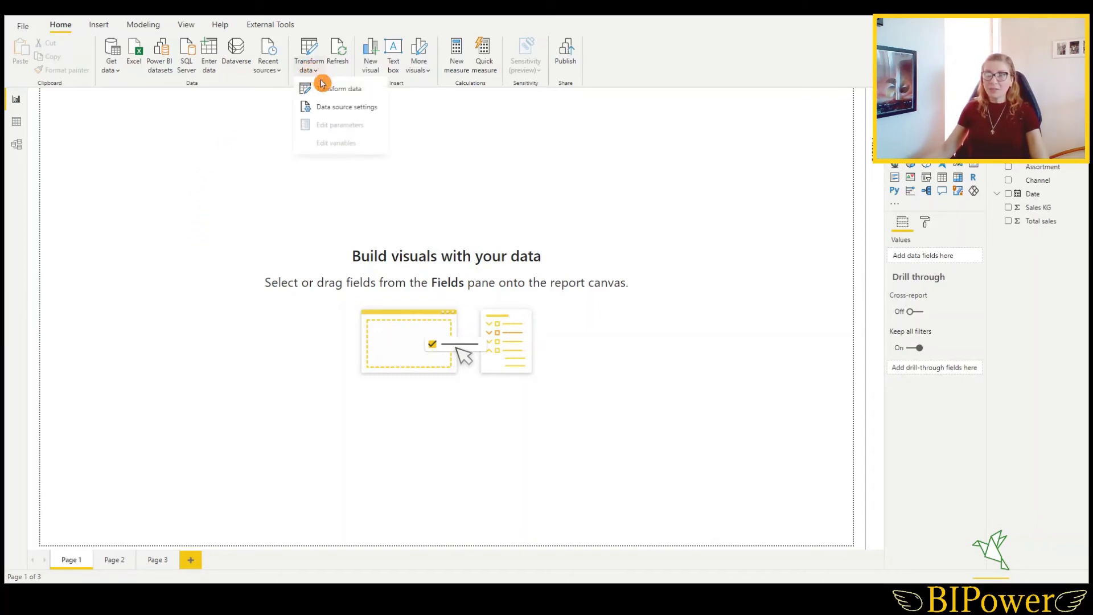
{"action": "left_click", "coordinate": [328, 88]}
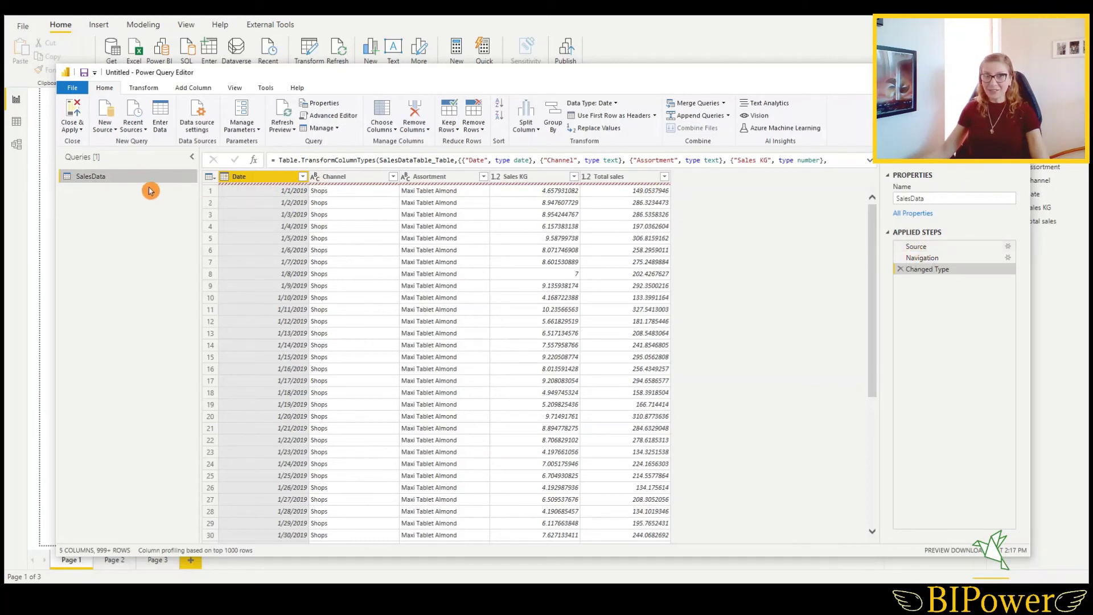
{"action": "left_click", "coordinate": [923, 247]}
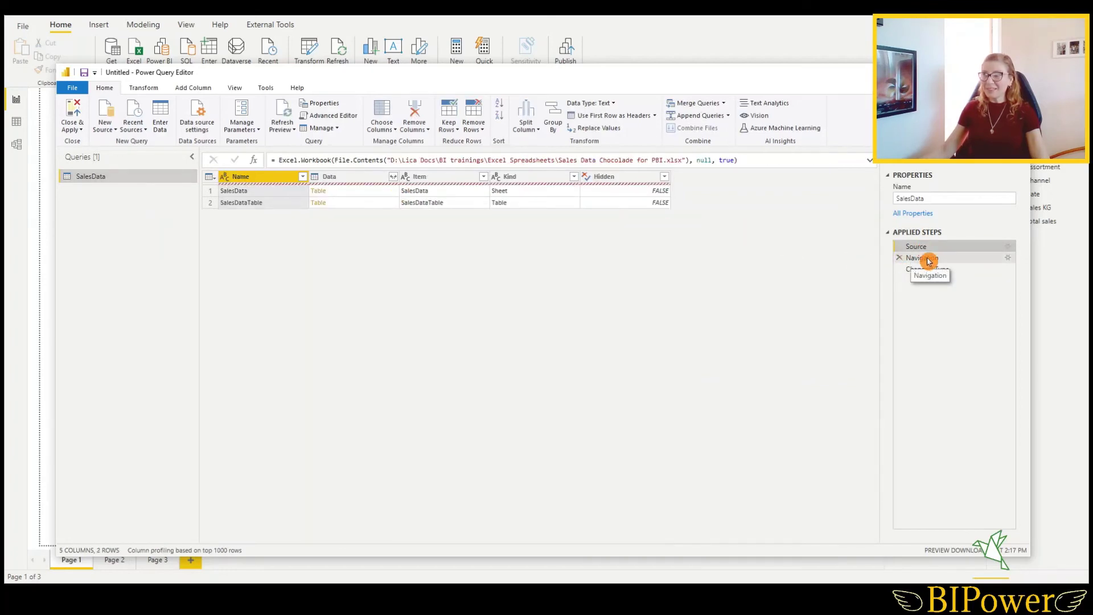
{"action": "left_click", "coordinate": [928, 259]}
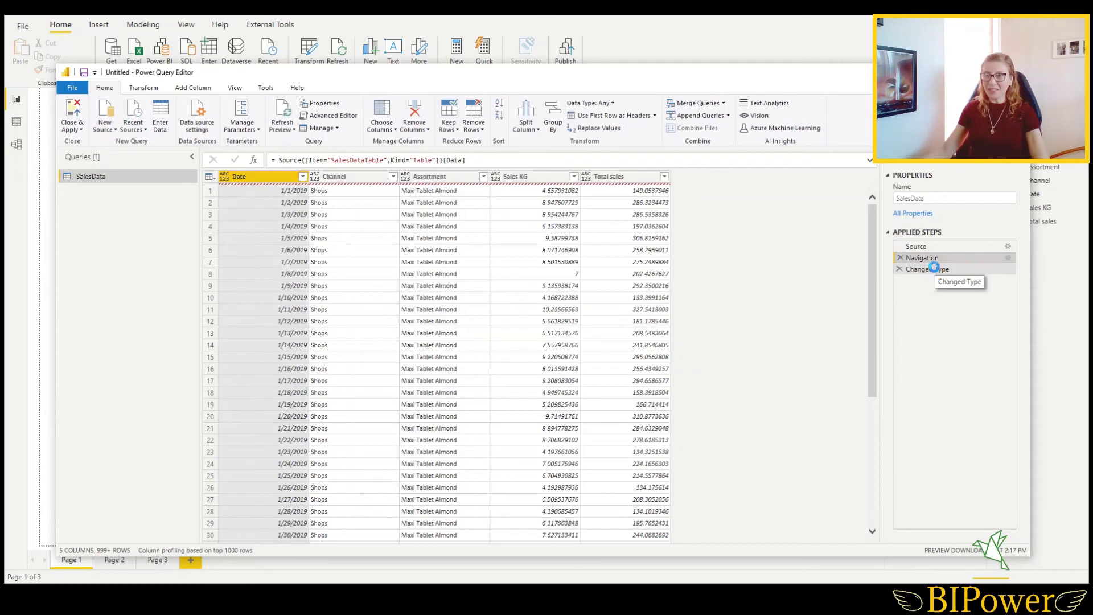
{"action": "left_click", "coordinate": [937, 271]}
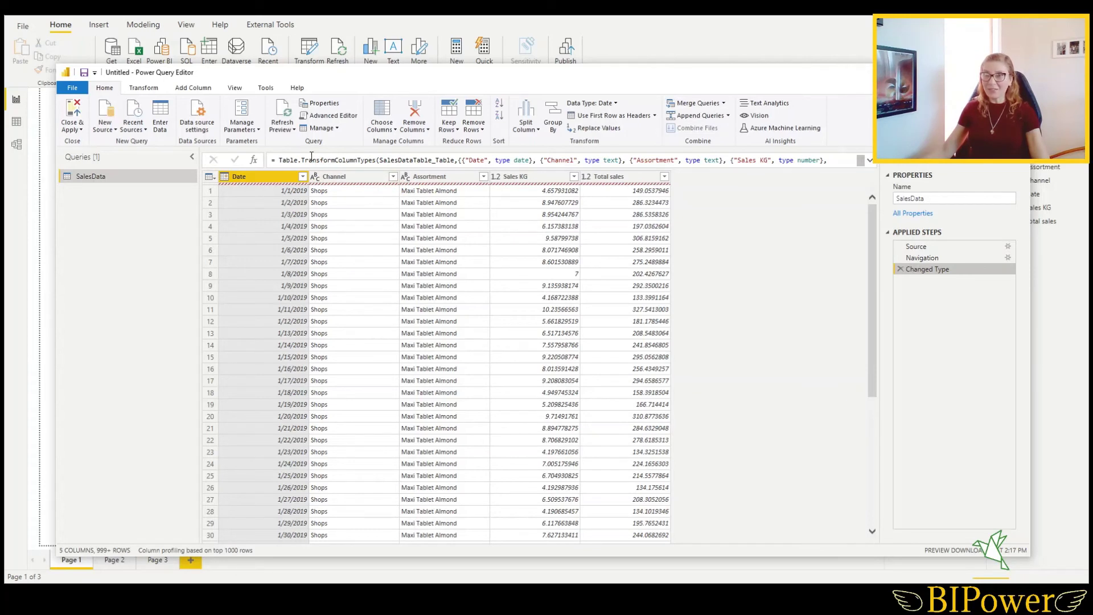
Refresh All queries, surfacing a DataSource.Error for the missing Sales Data Chocolade for PBI v2.xlsx
{"action": "left_click", "coordinate": [283, 129]}
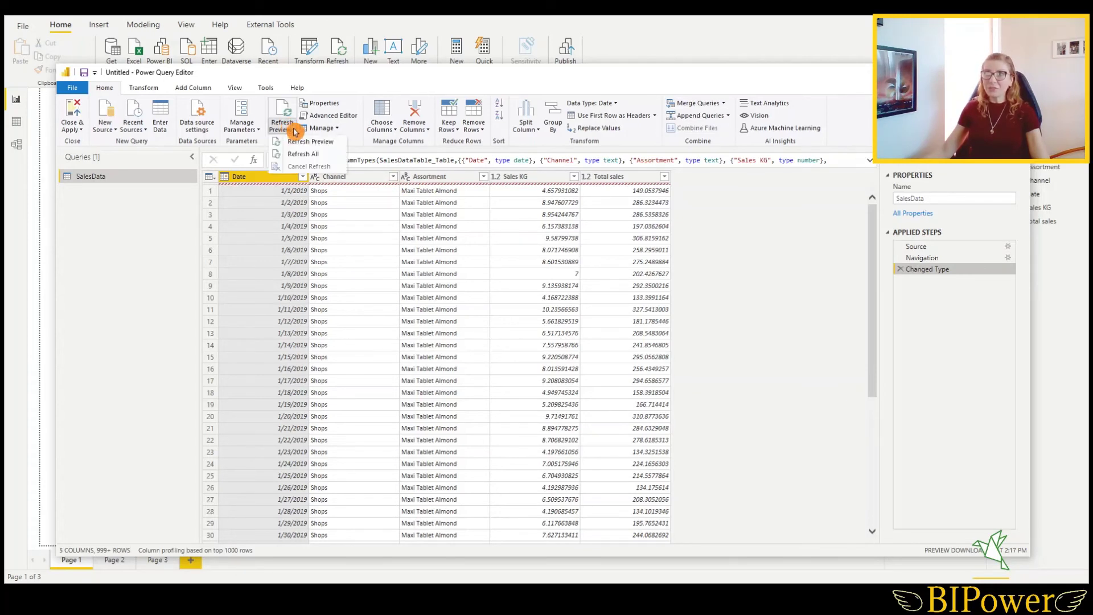
{"action": "left_click", "coordinate": [302, 154]}
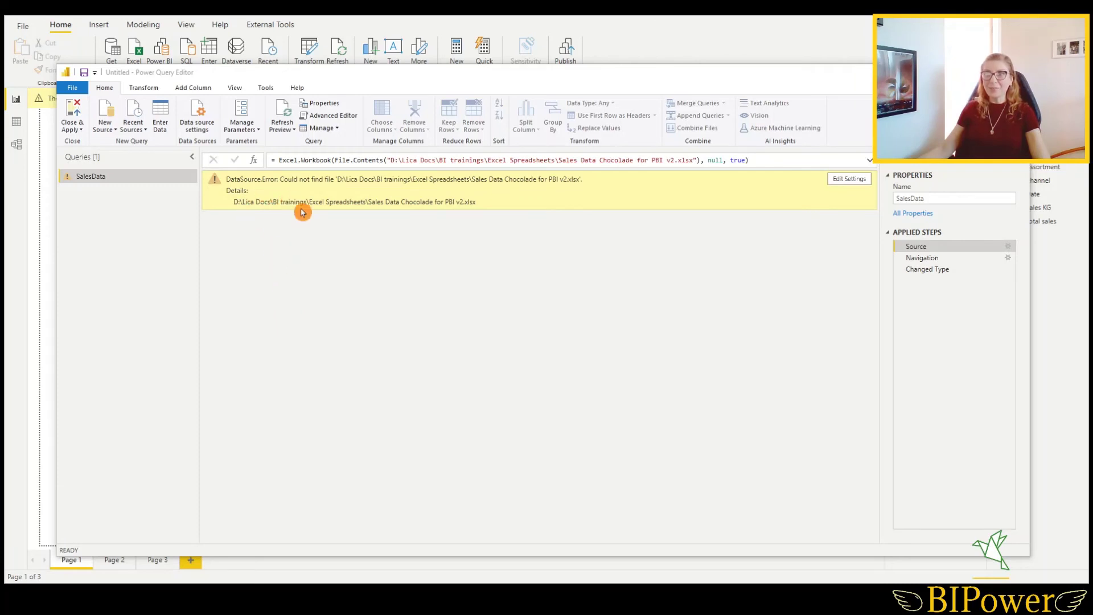
In Data source settings, change the Excel source to the renamed Sales Data Chocolade workbook
{"action": "left_click", "coordinate": [198, 118]}
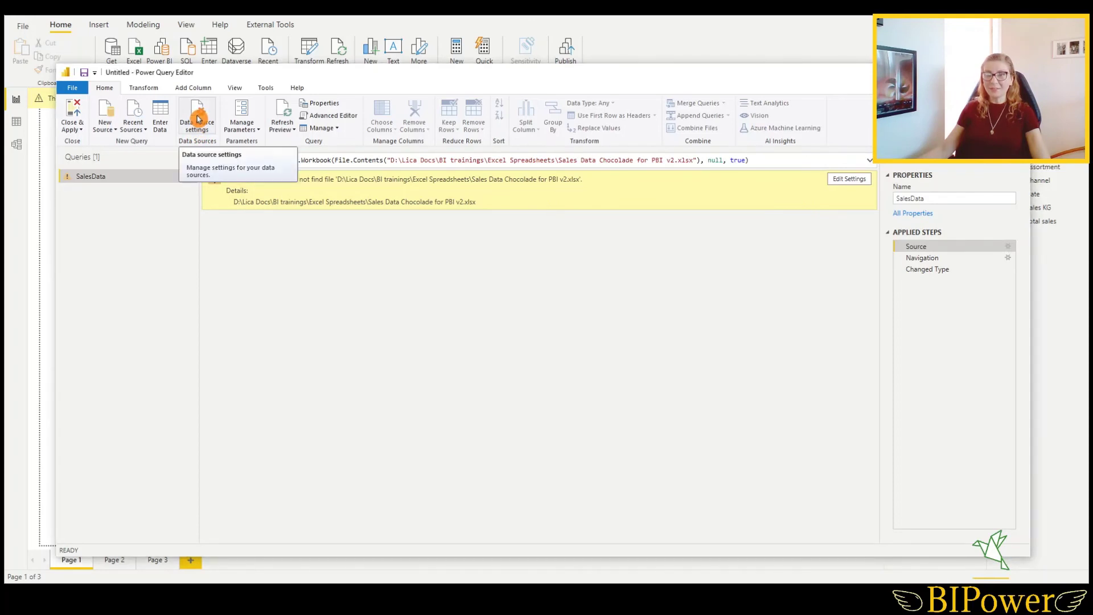
{"action": "left_click", "coordinate": [198, 118]}
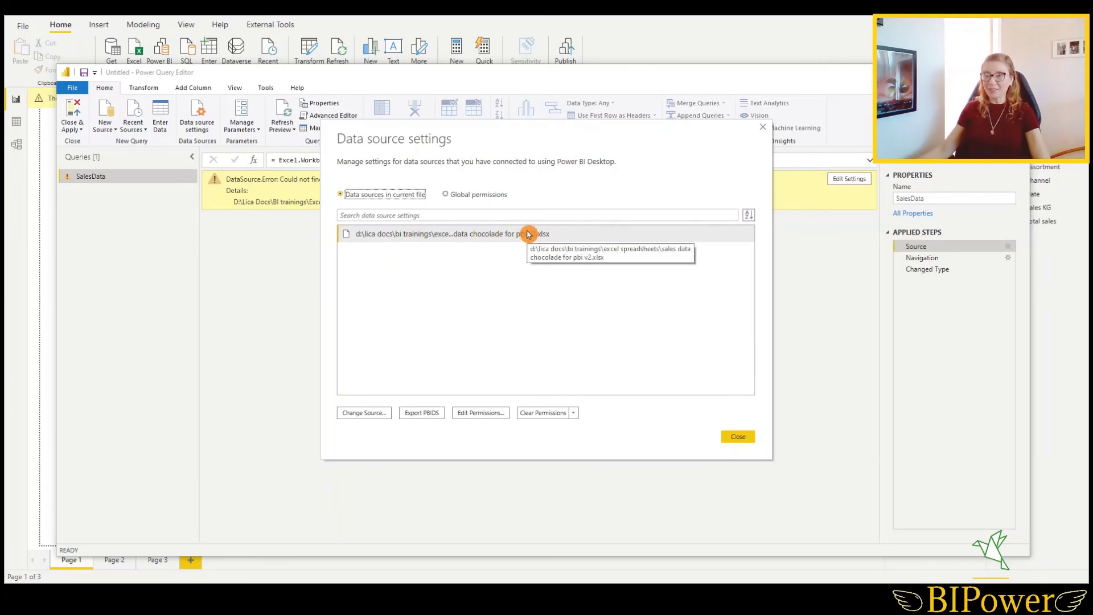
{"action": "left_click", "coordinate": [368, 412]}
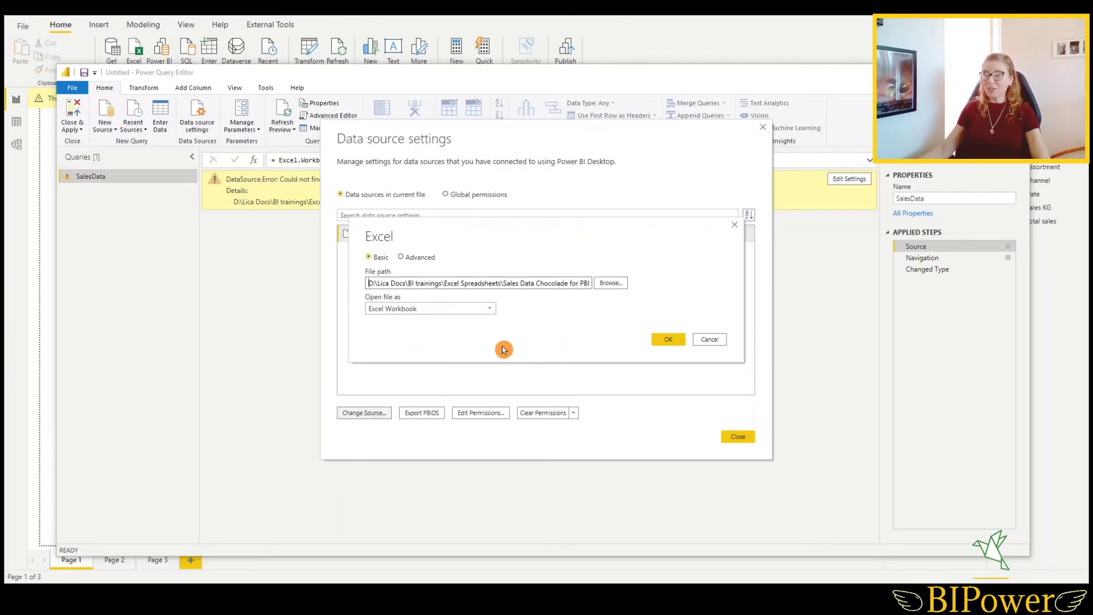
{"action": "left_click", "coordinate": [611, 283]}
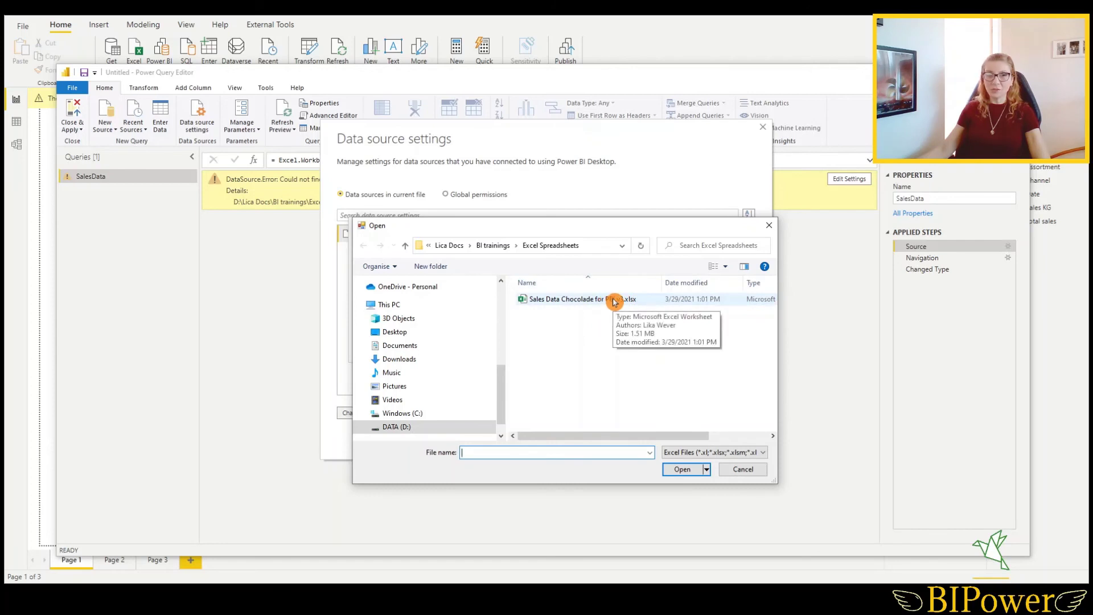
{"action": "double_click", "coordinate": [615, 300]}
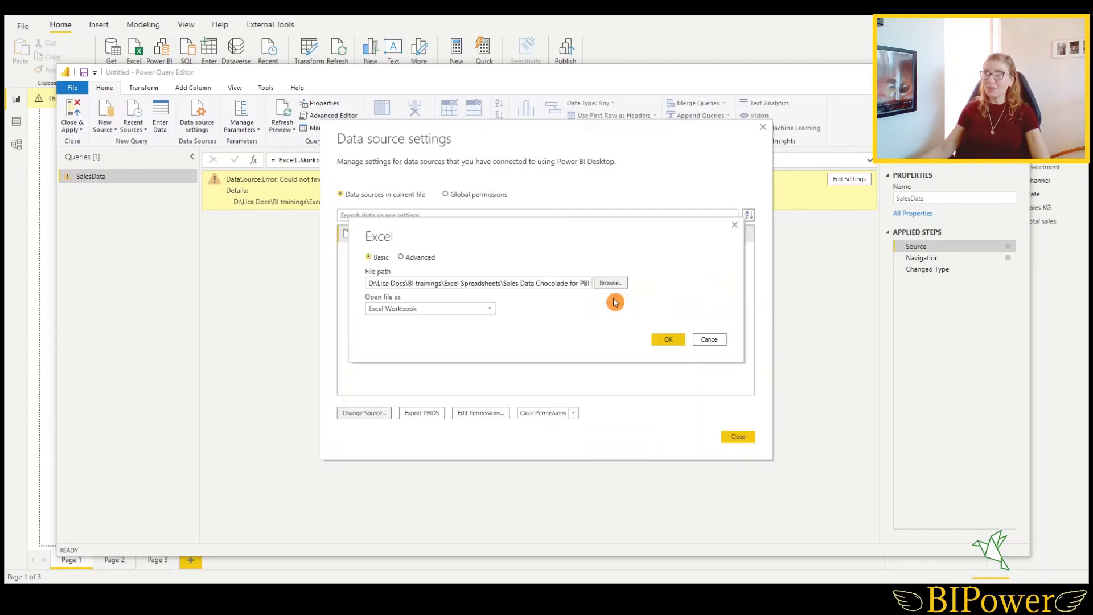
{"action": "left_click", "coordinate": [670, 339]}
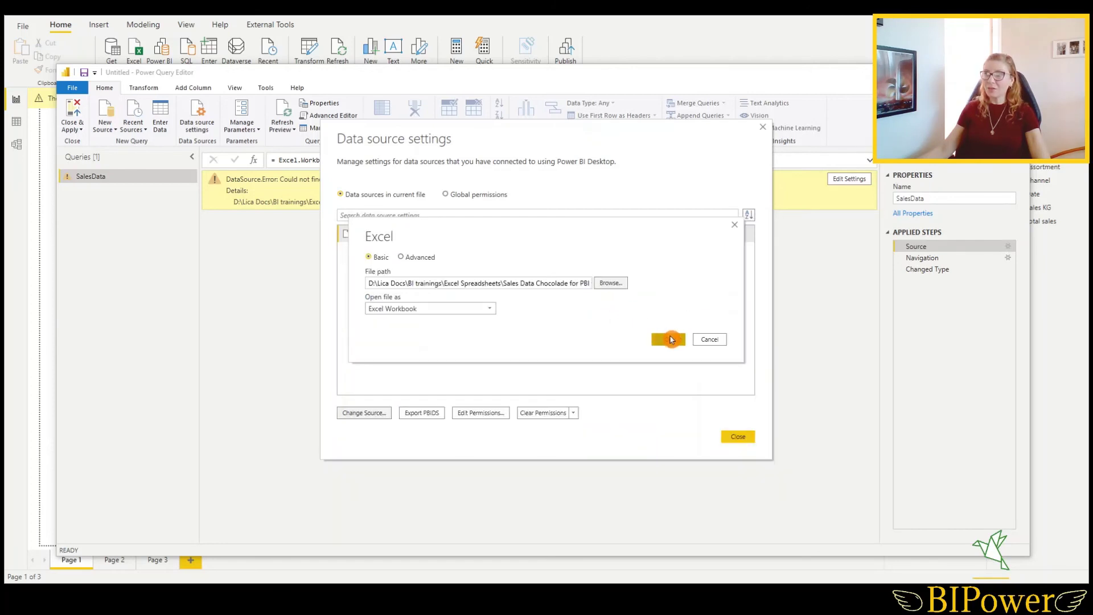
Refresh all queries so SalesData reloads from Sales Data Chocolade for PBI v3.xlsx
{"action": "left_click", "coordinate": [742, 439]}
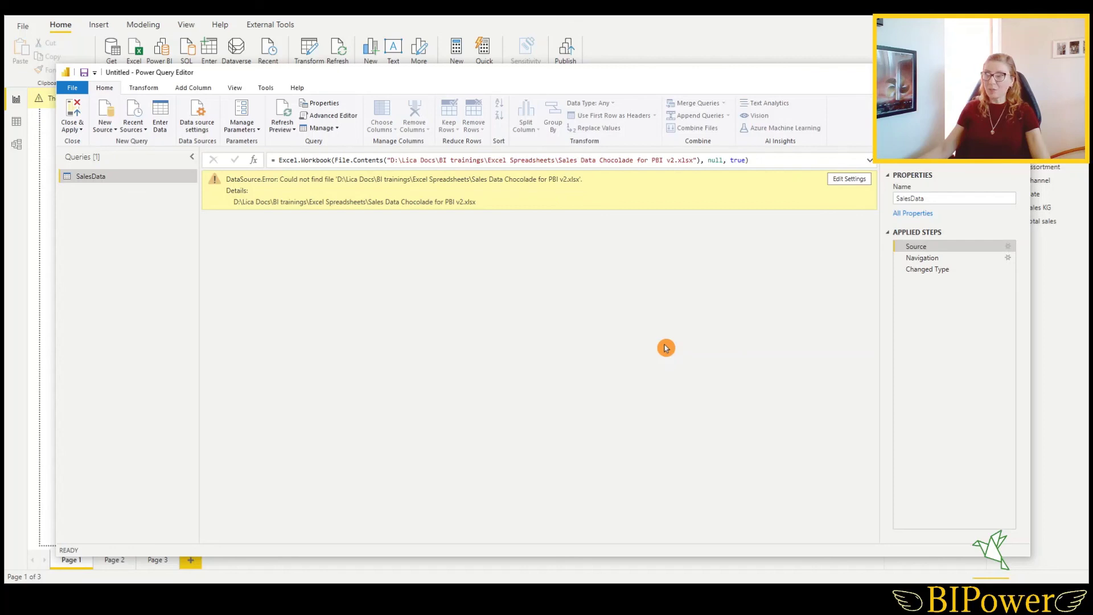
{"action": "left_click", "coordinate": [280, 131]}
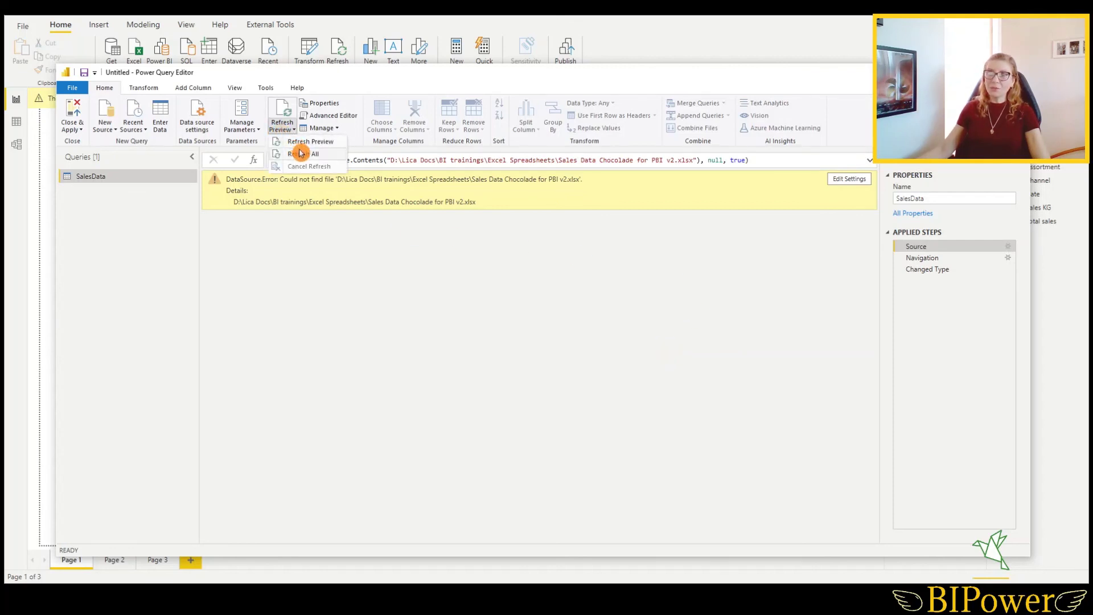
{"action": "left_click", "coordinate": [285, 149]}
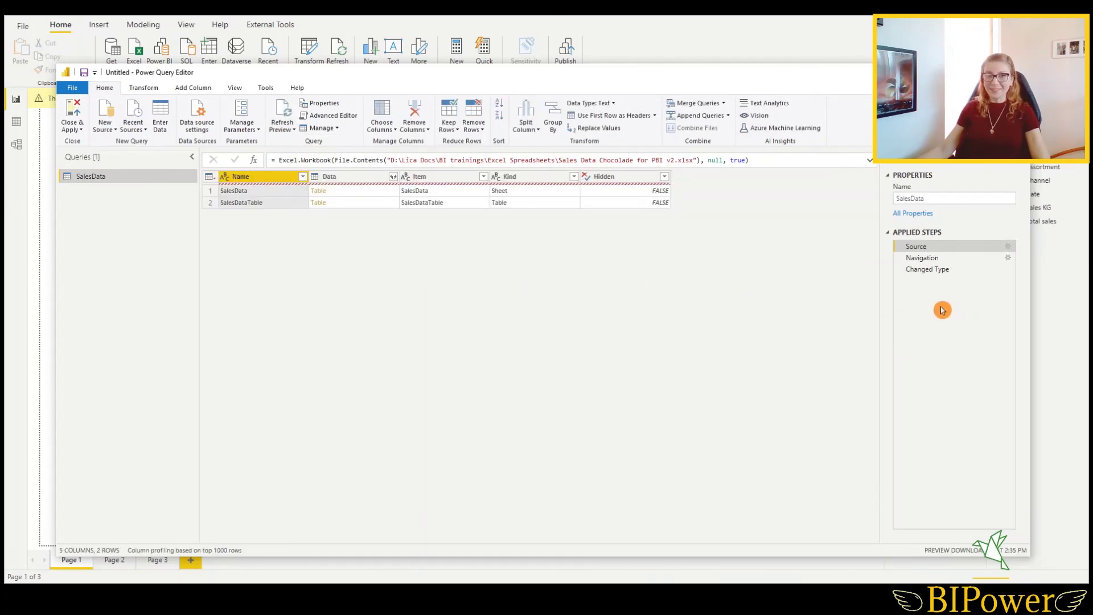
Review the Changed Type, Navigation and Source steps to confirm 5 columns, 999+ rows, no errors
{"action": "left_click", "coordinate": [930, 271]}
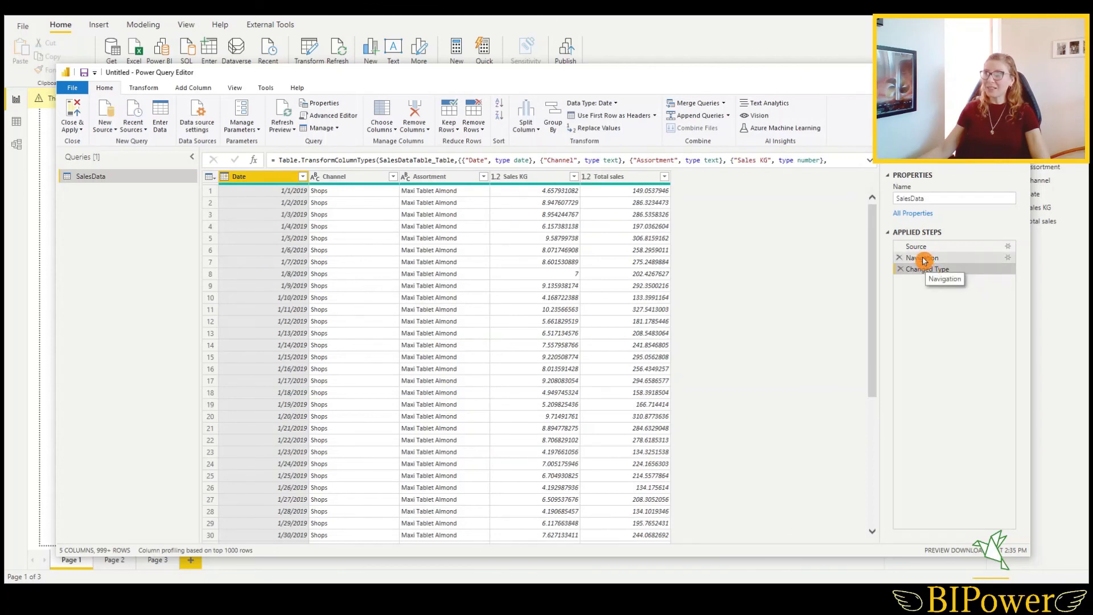
{"action": "left_click", "coordinate": [924, 259]}
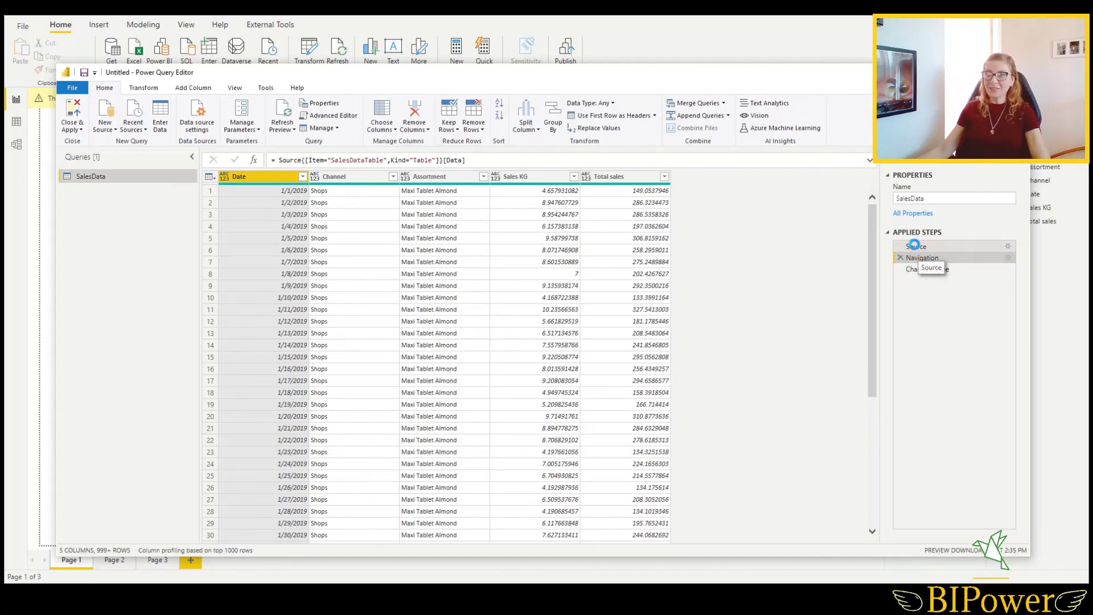
{"action": "left_click", "coordinate": [915, 246]}
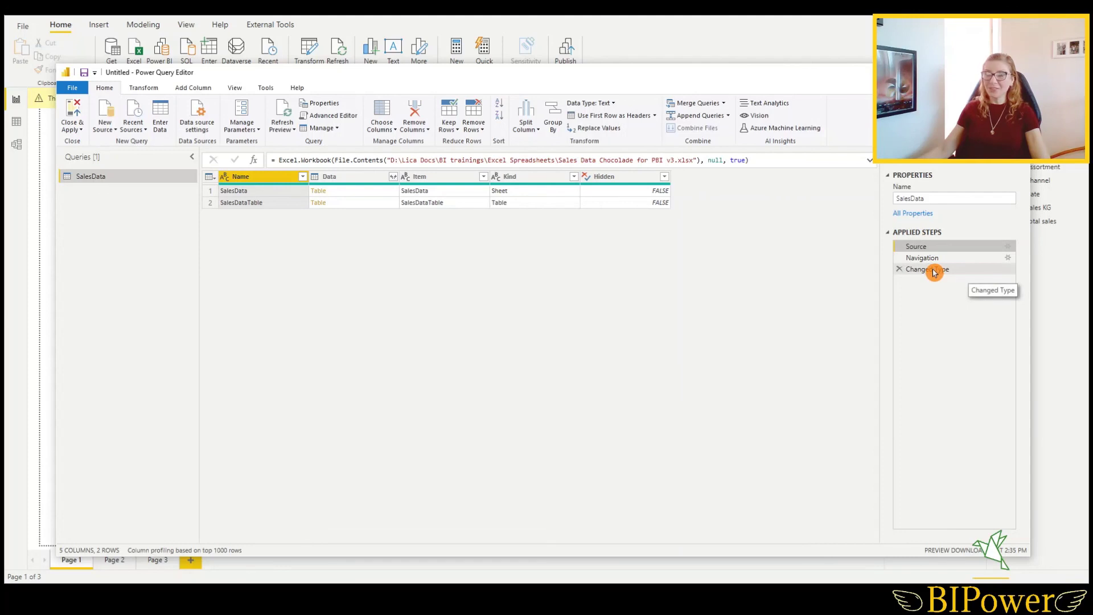
{"action": "left_click", "coordinate": [933, 269]}
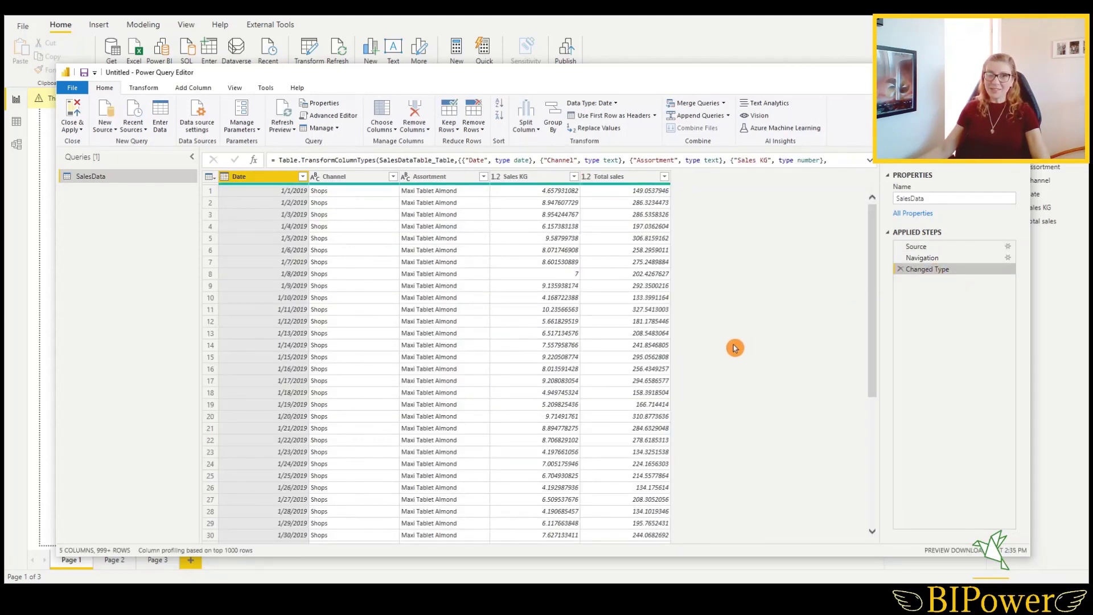
{"action": "left_click", "coordinate": [50, 409]}
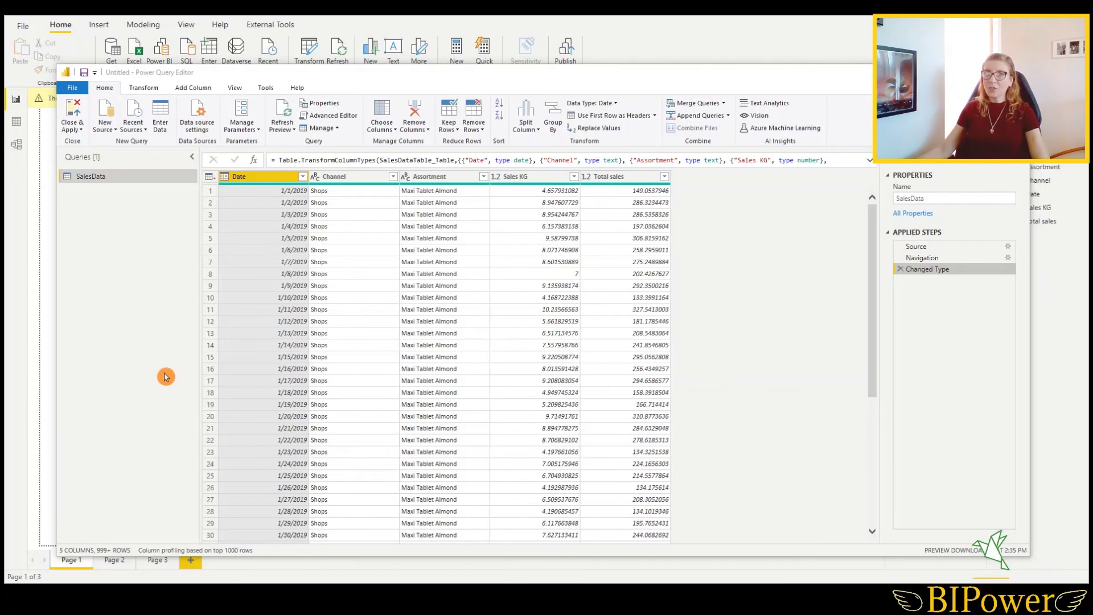